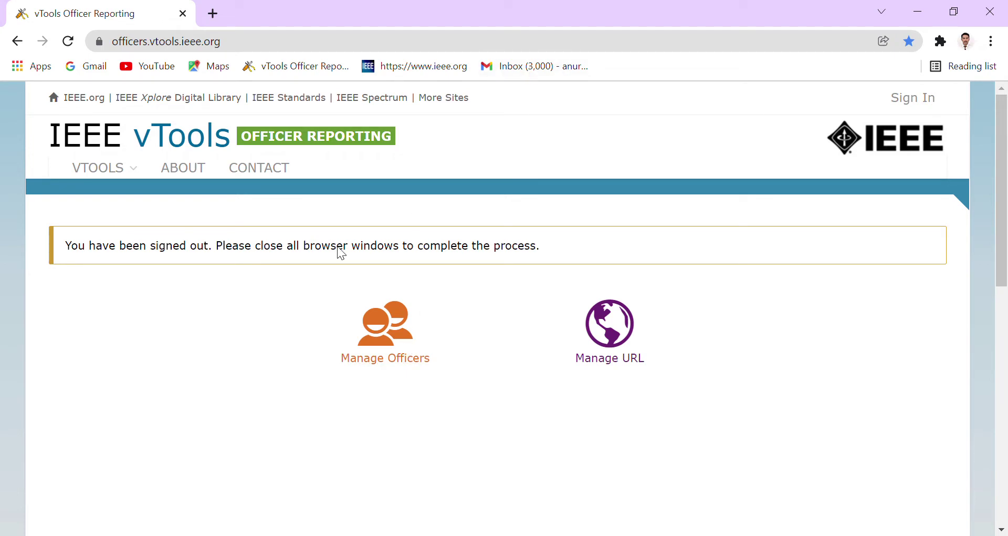
# Follow the Manage Officers link from the Officer Reporting home page to reach IEEE sign-in.
pyautogui.moveTo(282, 45); pyautogui.dragTo(115, 53)
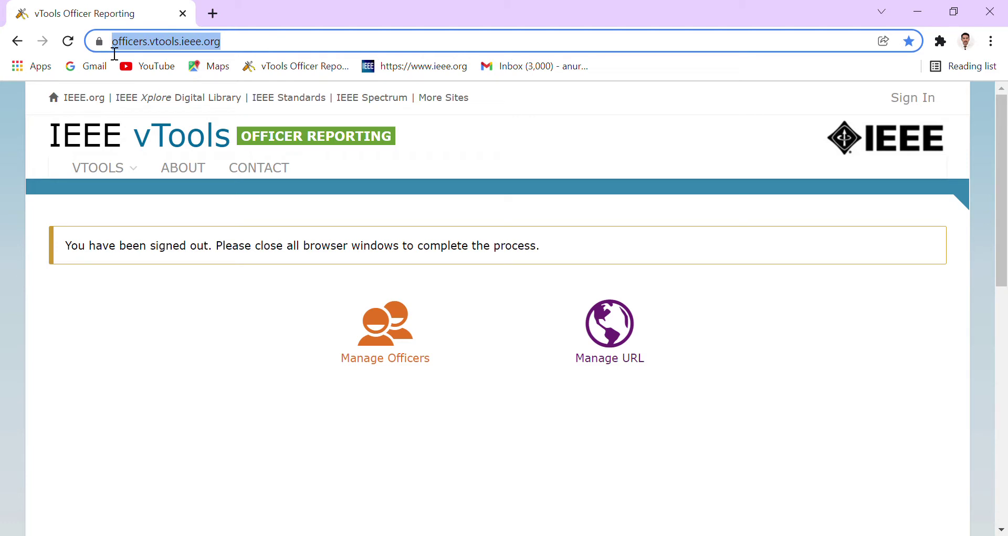
pyautogui.click(261, 390)
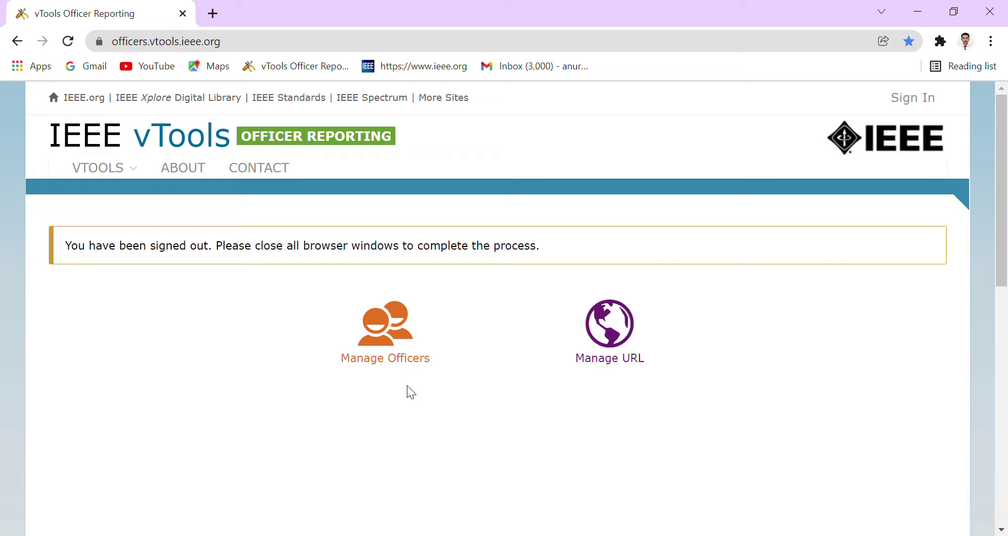
pyautogui.click(412, 369)
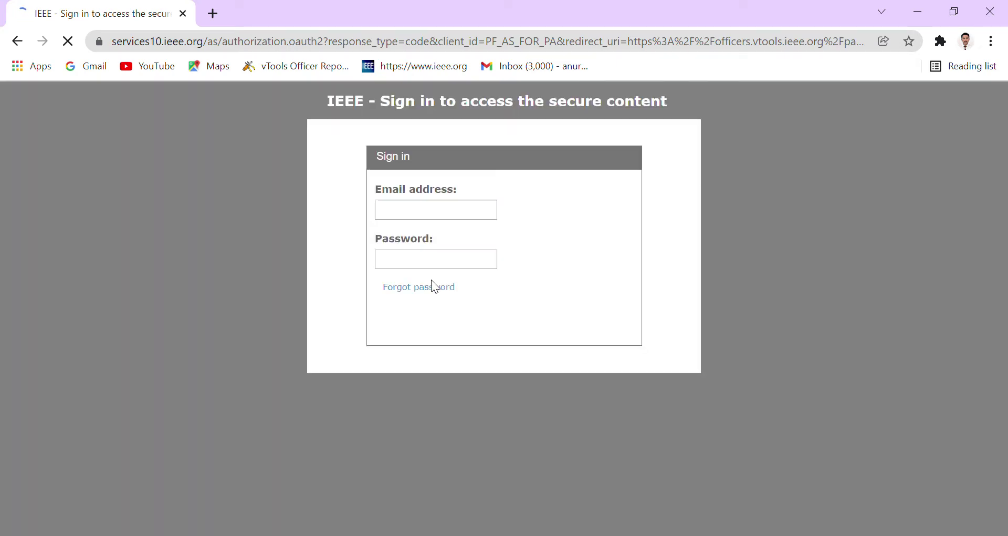
# Sign in to IEEE with the account e-mail address and password.
pyautogui.click(465, 214)
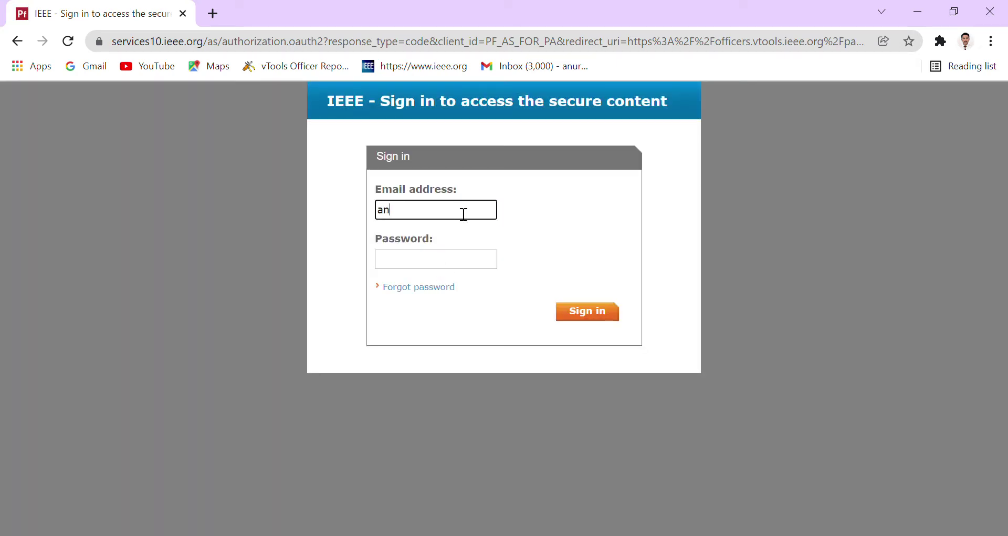
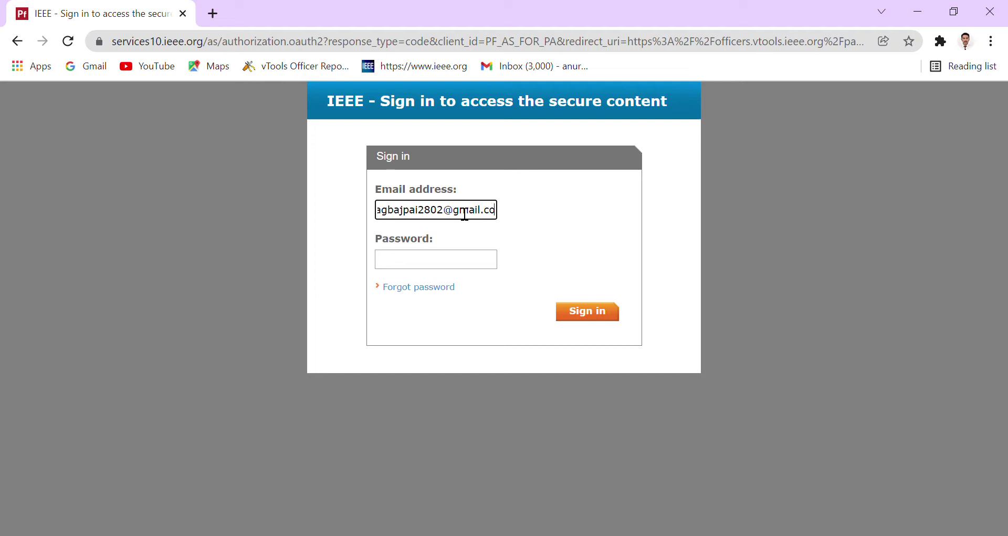
pyautogui.click(459, 267)
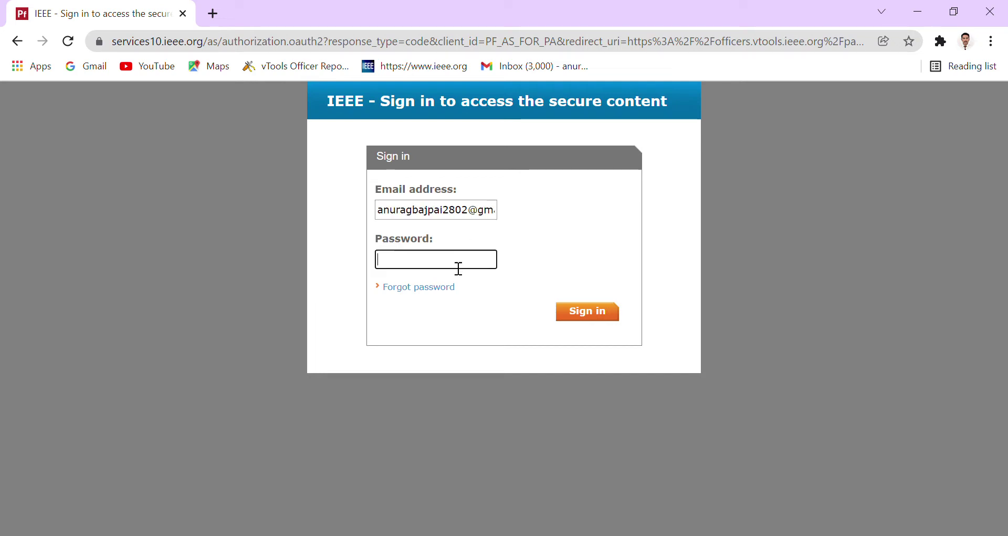
pyautogui.write('••')
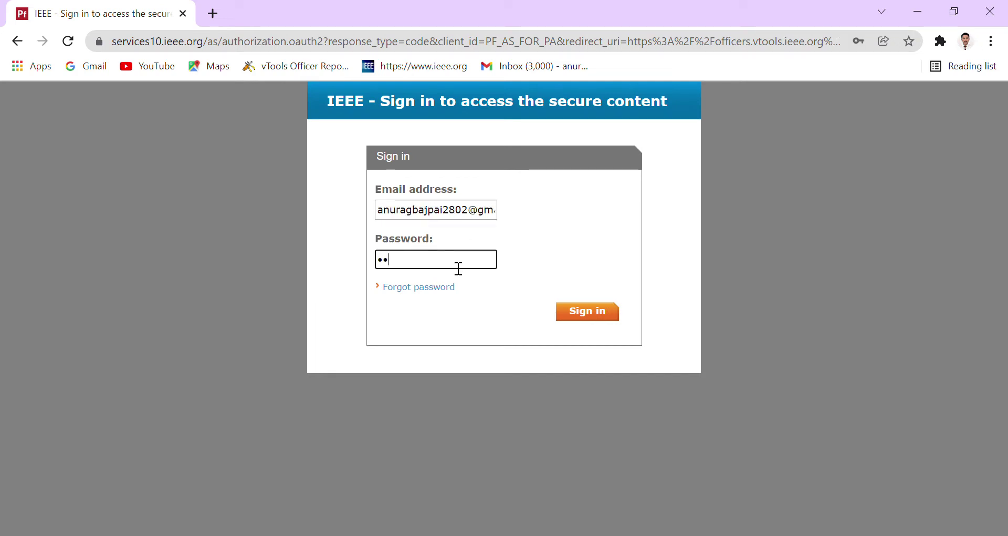
pyautogui.write('•••••••')
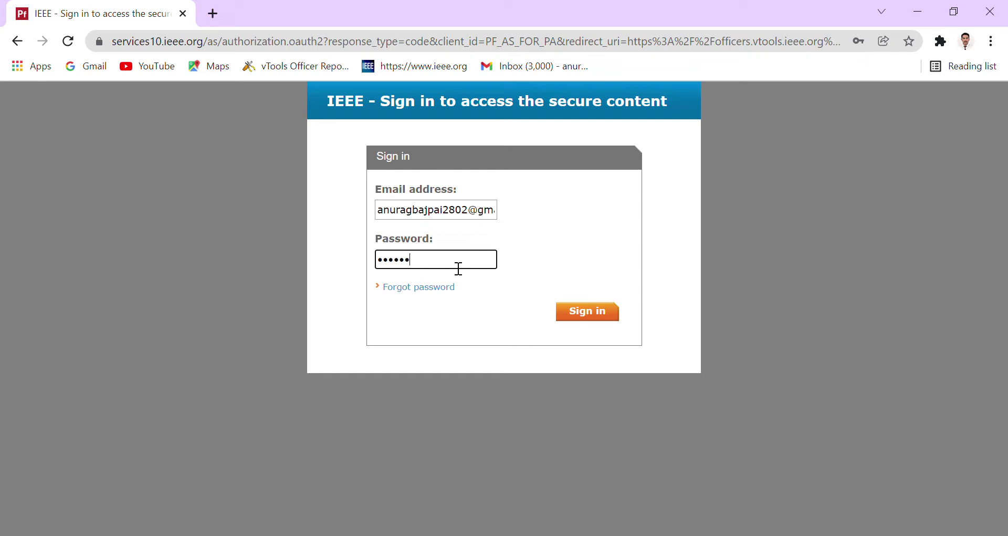
pyautogui.write('•••')
pyautogui.click(595, 315)
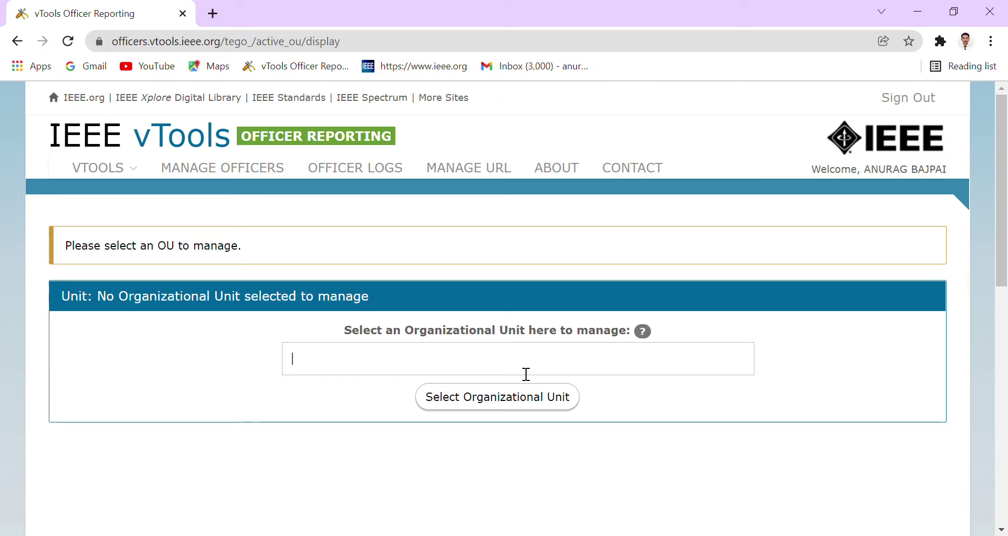
# Search 'pranveer' and select Pranveer Singh Institute of Technology (STB14028) as the organizational unit.
pyautogui.write('pranveer')
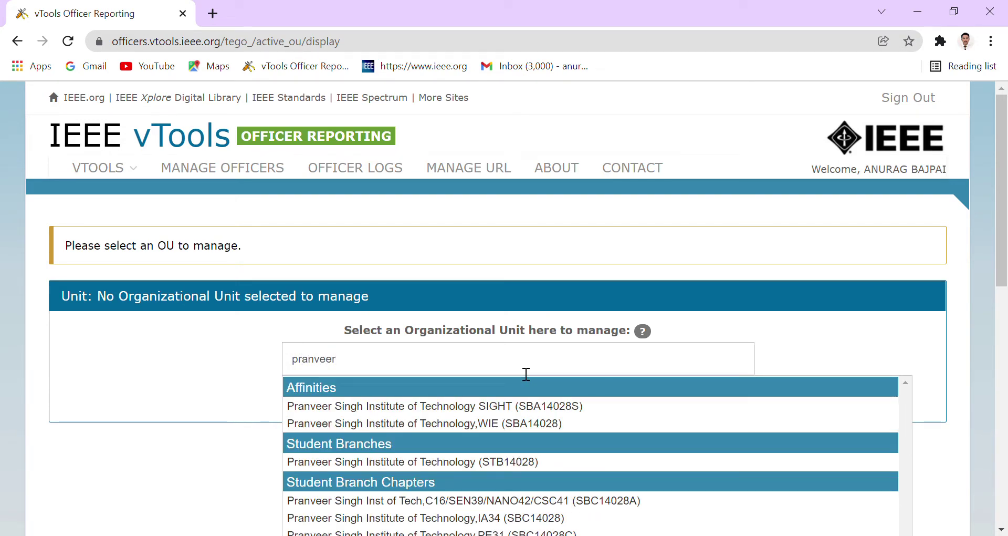
pyautogui.click(549, 463)
pyautogui.click(516, 402)
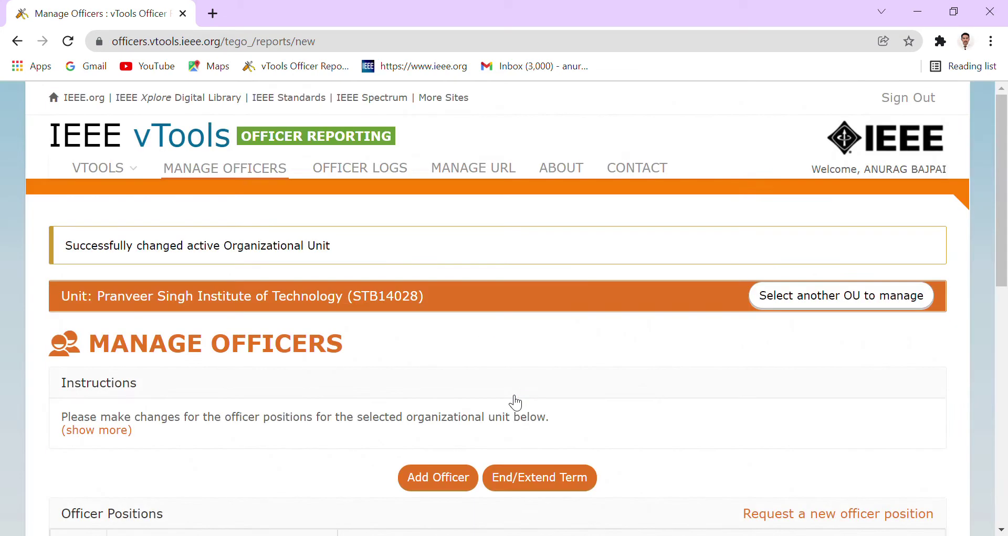
# Scroll the Manage Officers page and bring up vTools Events from the VTOOLS menu.
pyautogui.scroll(-4, 516, 403)
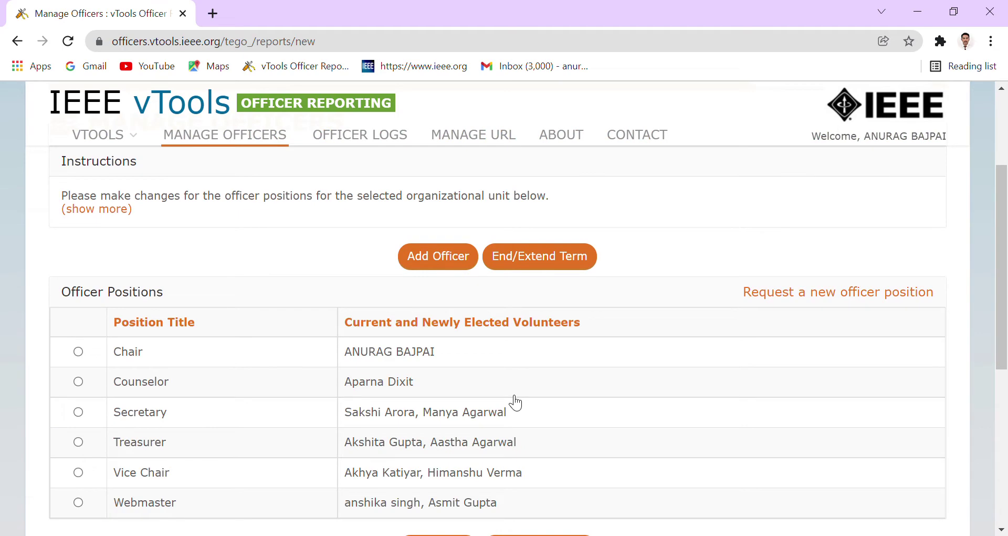
pyautogui.scroll(5, 333, 351)
pyautogui.moveTo(129, 171)
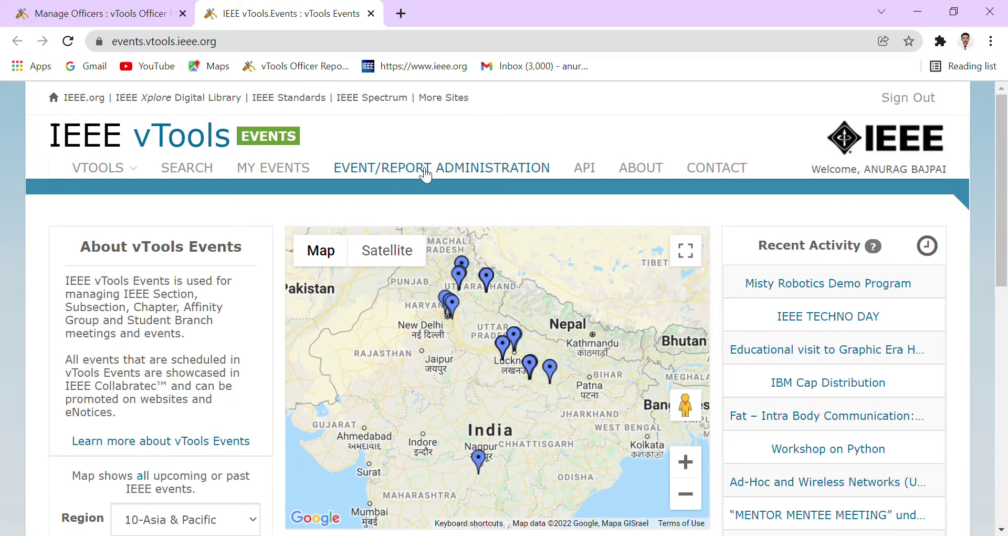
# Go to Event/Report Administration and choose Schedule a New Event.
pyautogui.click(426, 175)
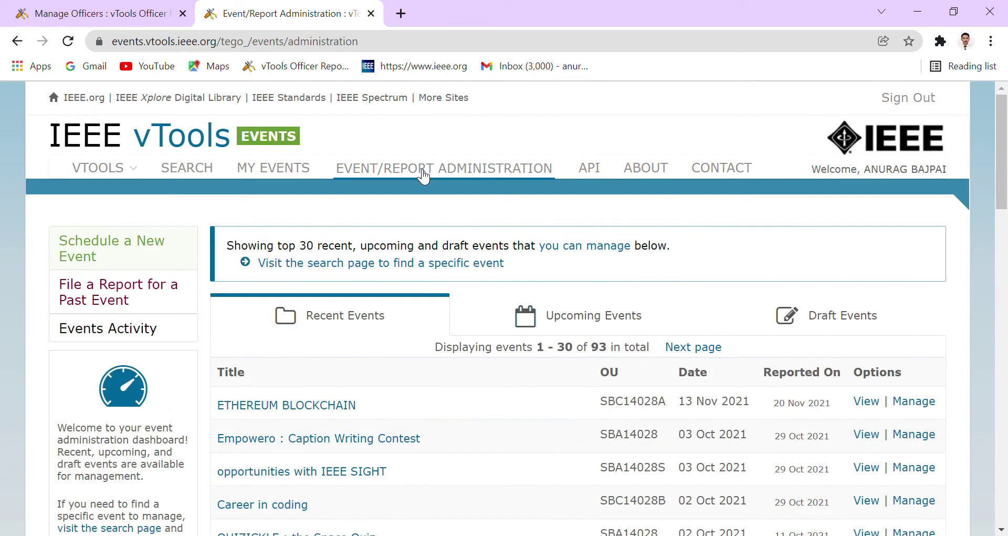
pyautogui.click(161, 253)
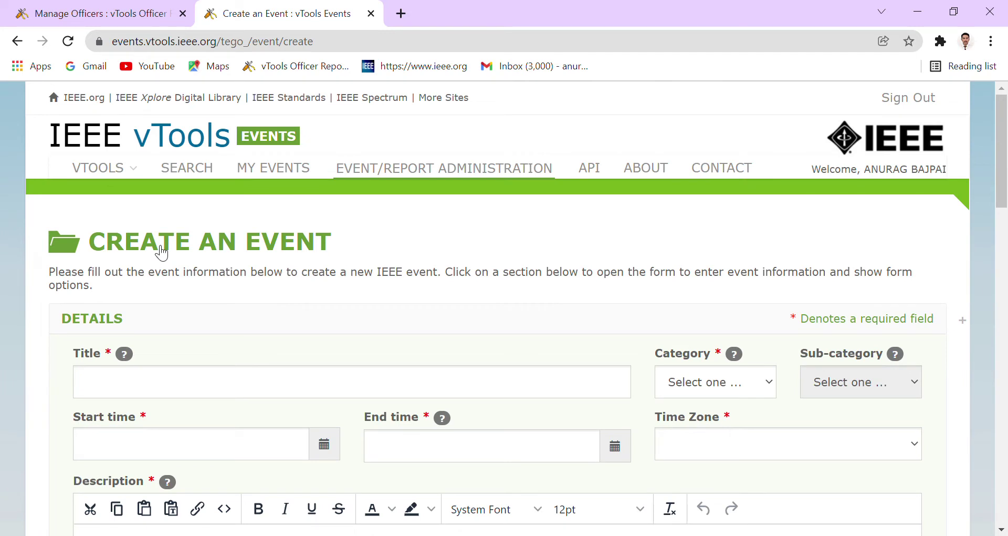
# Scroll past Description, Header, Footer, Agenda and Keywords, then expand the Host section.
pyautogui.scroll(-3, 162, 253)
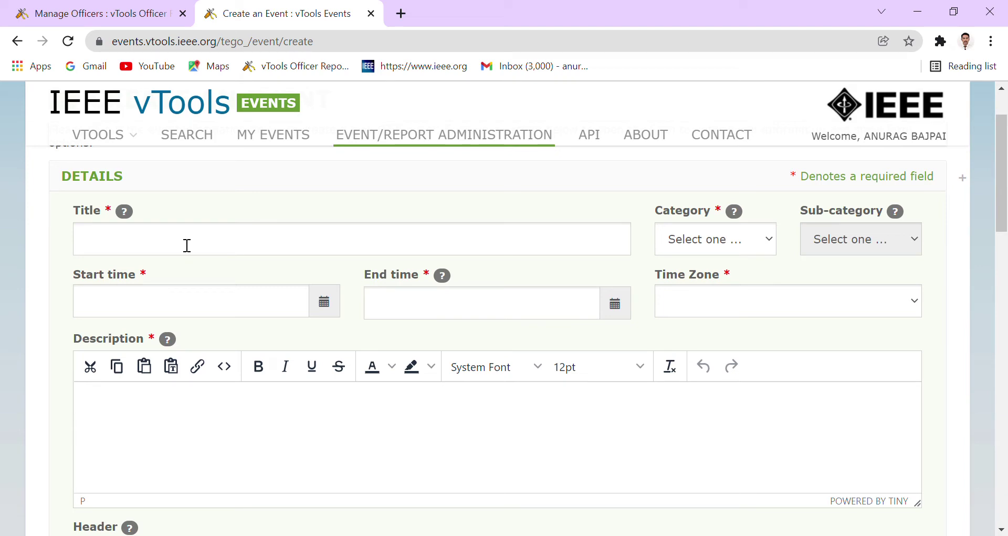
pyautogui.scroll(-2, 187, 246)
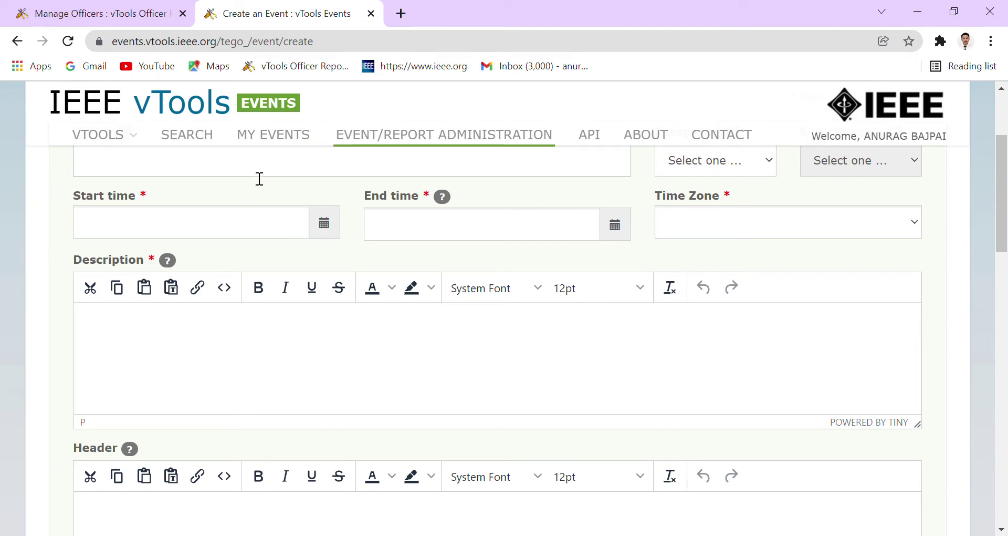
pyautogui.scroll(4, 258, 178)
pyautogui.scroll(-3, 417, 290)
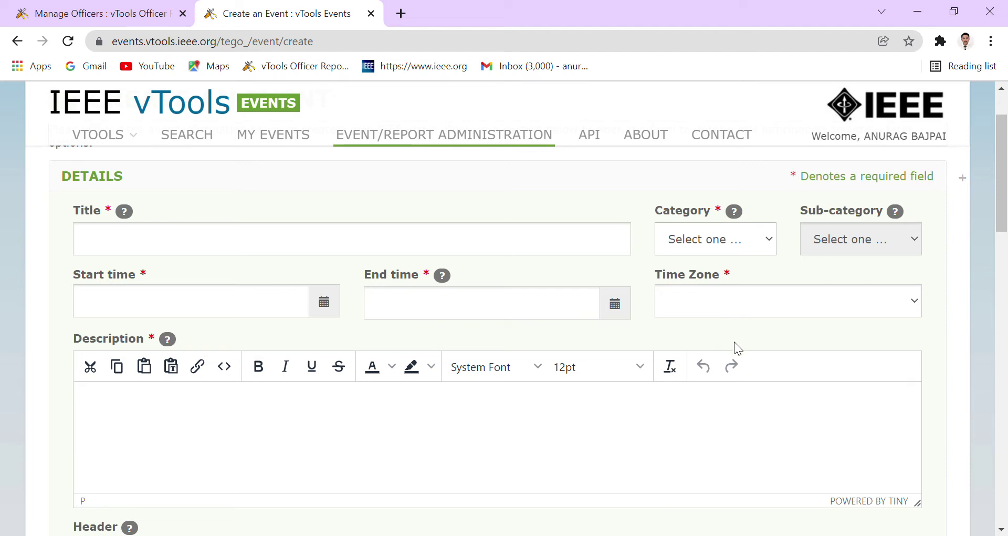
pyautogui.scroll(-1, 492, 301)
pyautogui.scroll(-8, 492, 300)
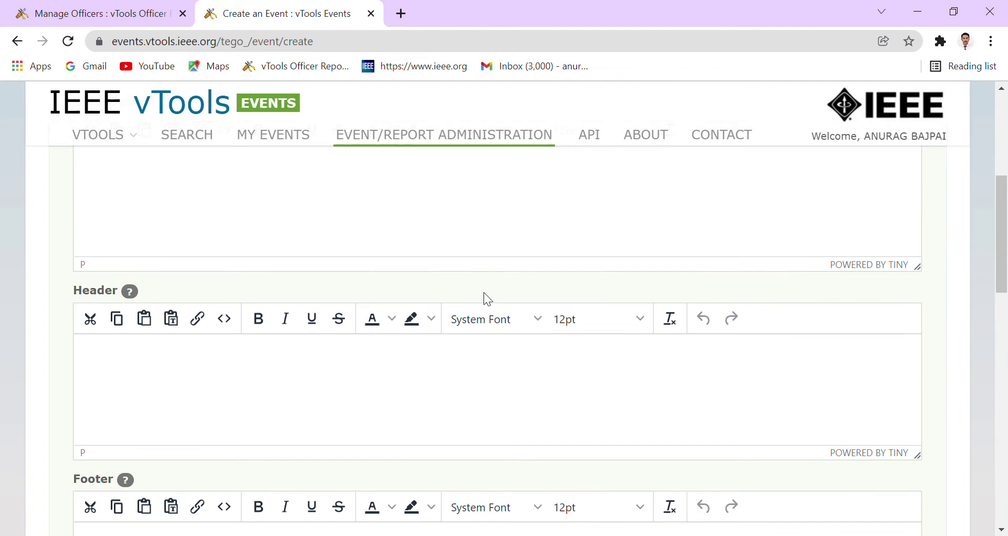
pyautogui.scroll(9, 477, 307)
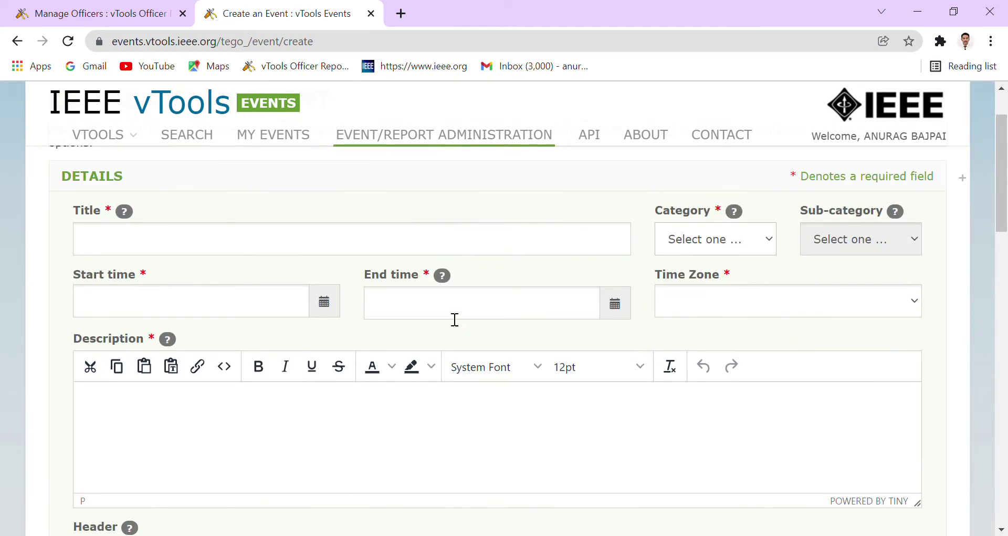
pyautogui.scroll(-5, 175, 290)
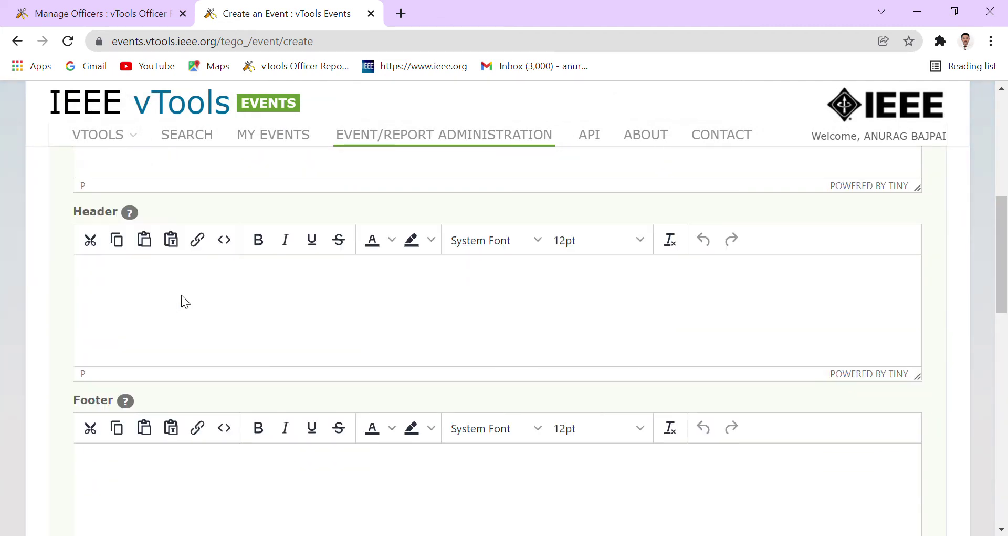
pyautogui.scroll(-5, 182, 294)
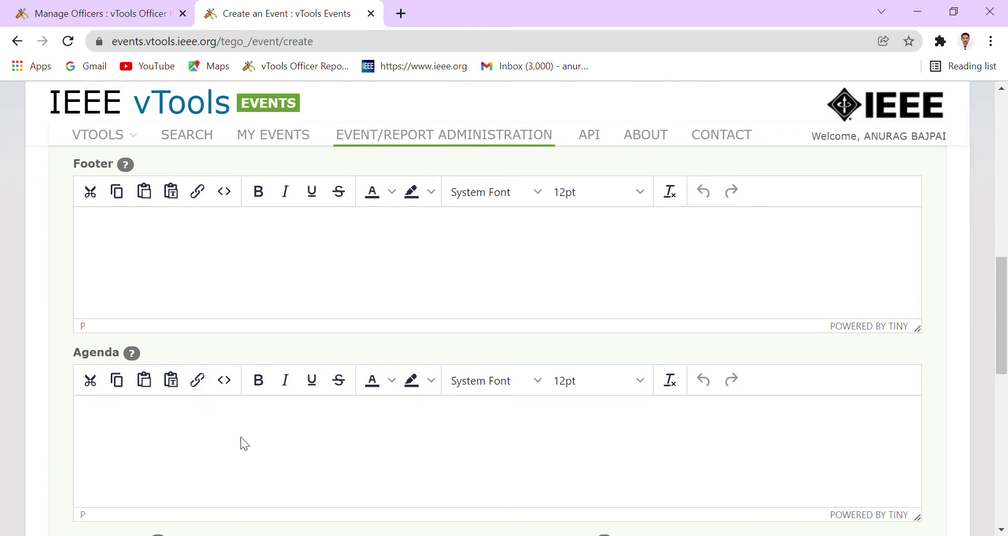
pyautogui.scroll(-3, 424, 426)
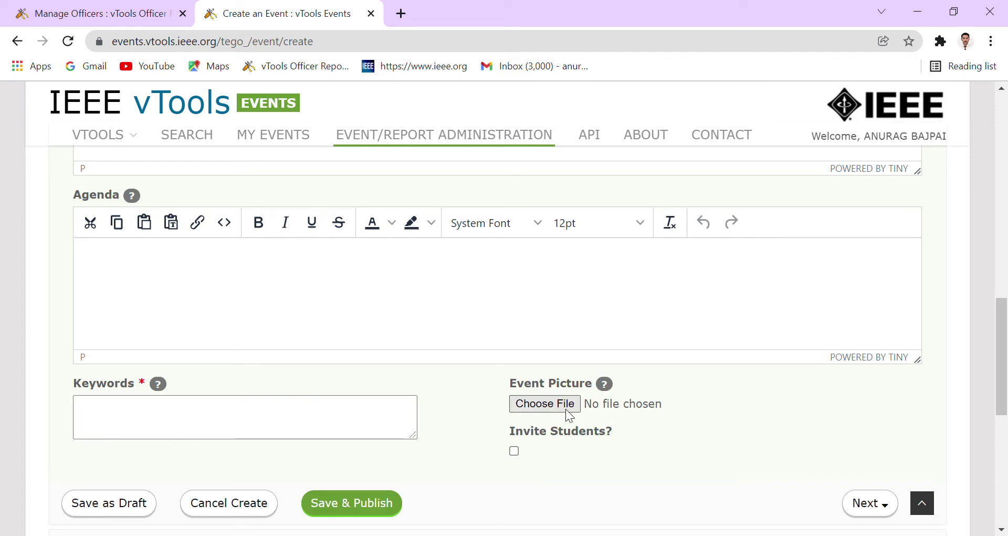
pyautogui.scroll(-3, 418, 367)
pyautogui.scroll(-2, 424, 350)
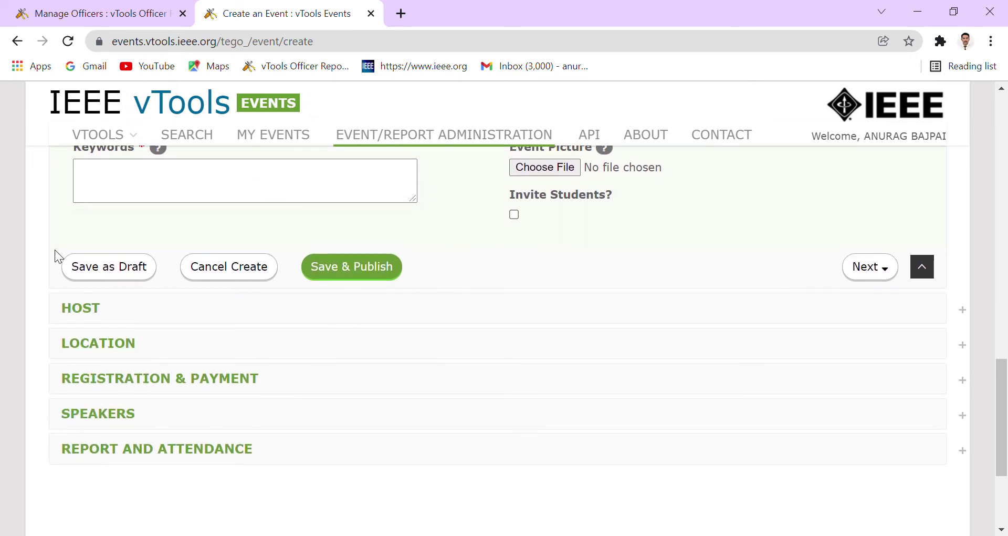
pyautogui.click(63, 312)
# Load the Pranveer Singh primary host unit list and scroll down to the Survey URL field.
pyautogui.scroll(4, 189, 313)
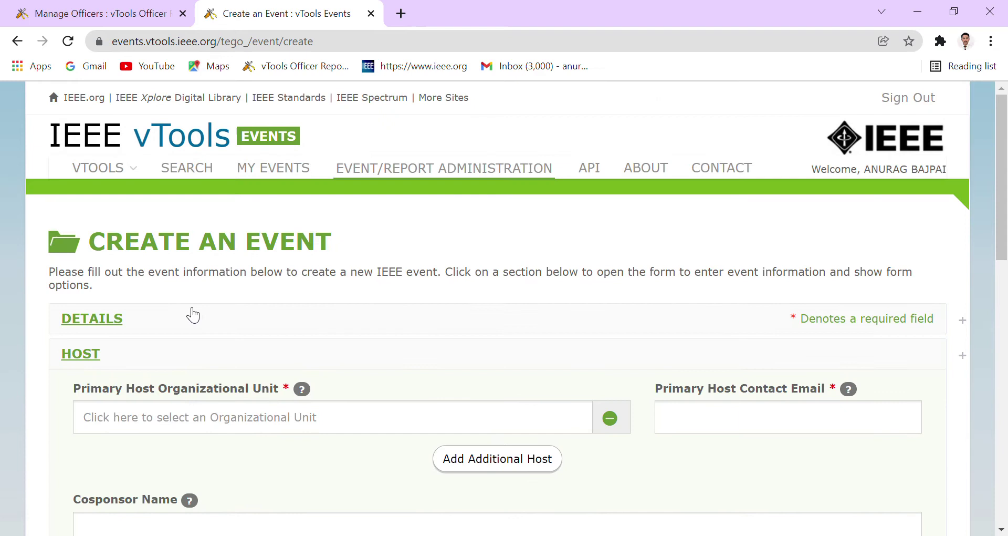
pyautogui.scroll(-3, 247, 341)
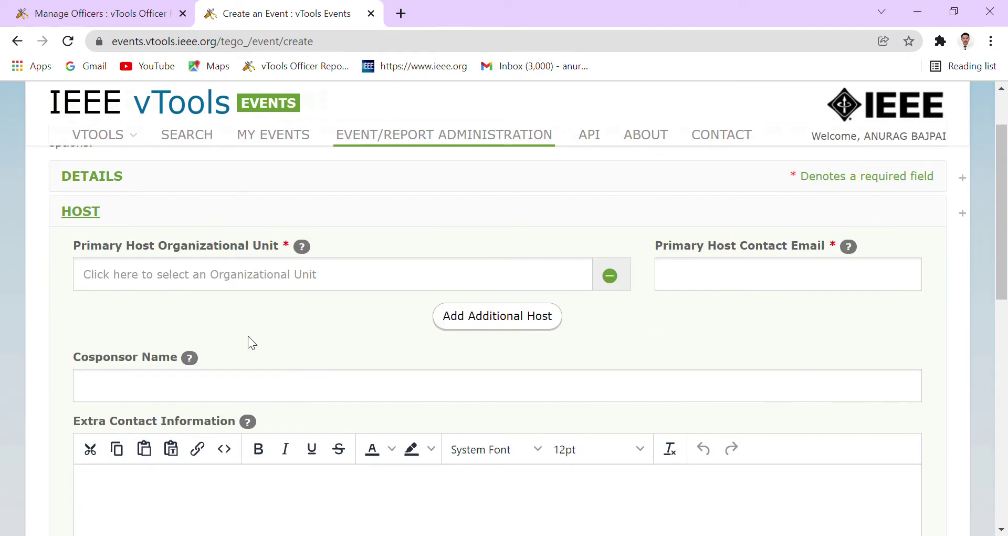
pyautogui.click(495, 283)
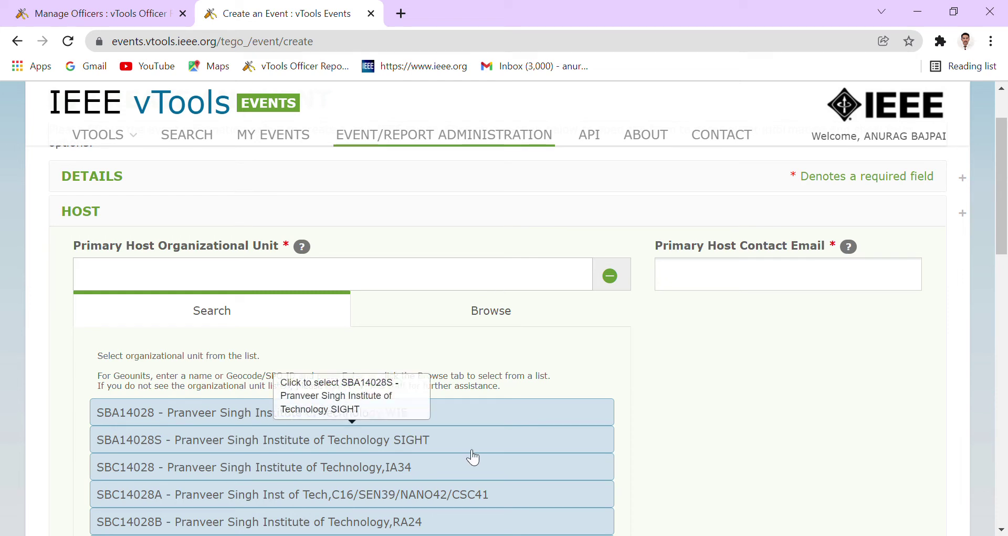
pyautogui.scroll(-1, 473, 457)
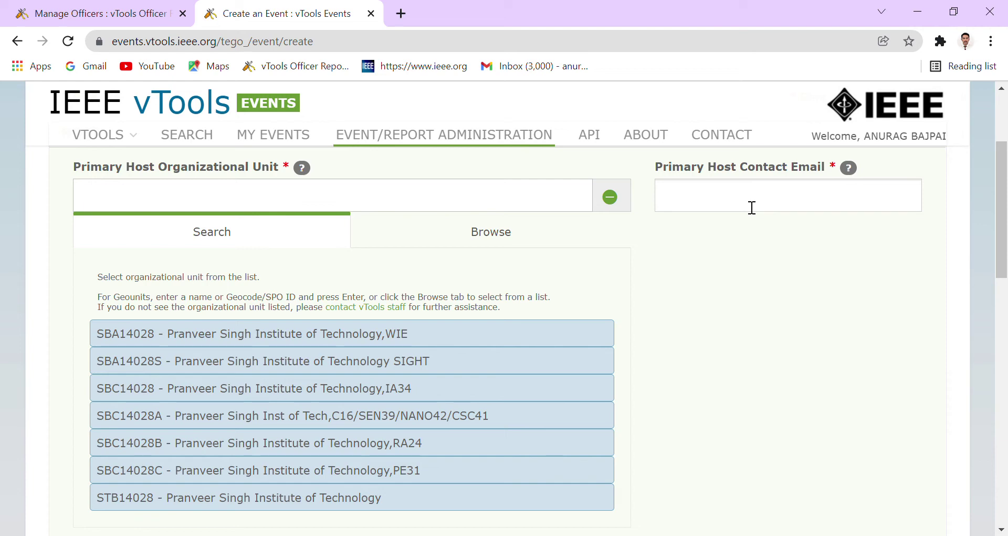
pyautogui.scroll(-7, 720, 231)
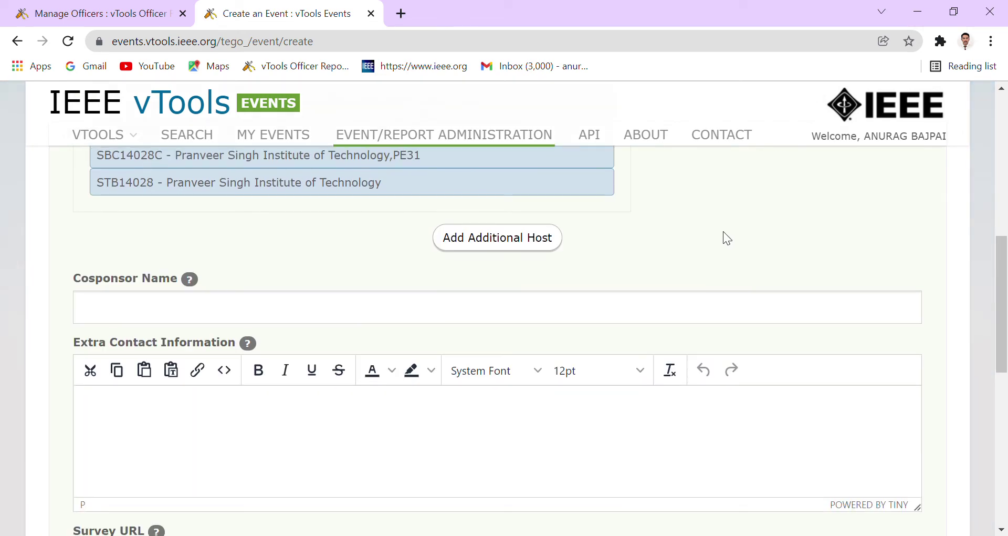
pyautogui.scroll(-4, 727, 238)
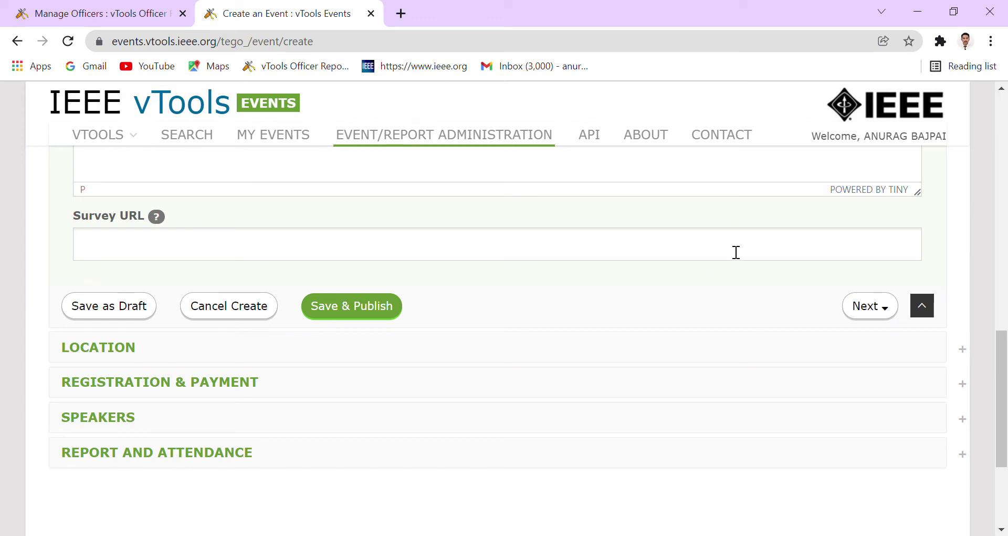
# Expand Location and review the Virtual & Registration Info and physical address fields.
pyautogui.click(73, 347)
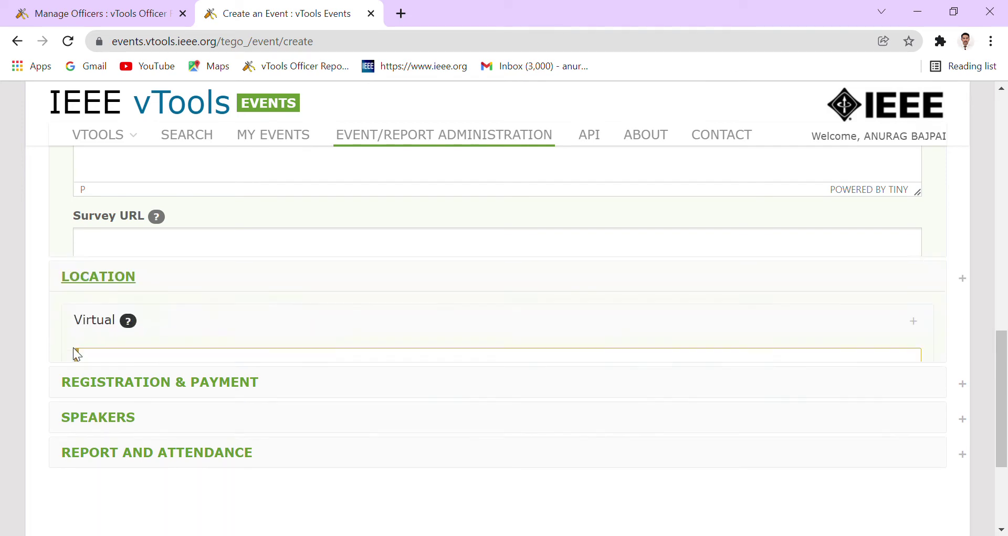
pyautogui.scroll(4, 367, 339)
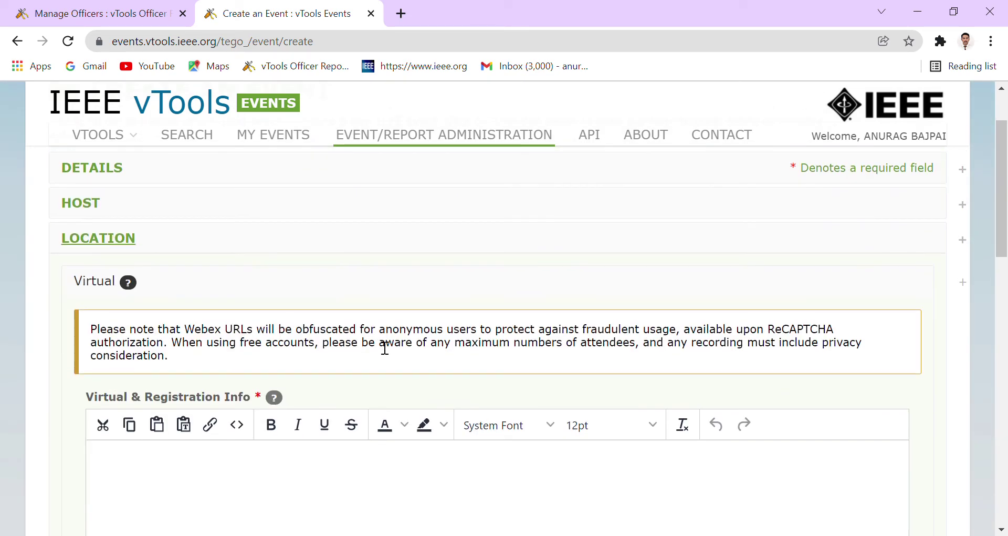
pyautogui.scroll(-4, 380, 341)
pyautogui.scroll(1, 381, 342)
pyautogui.scroll(3, 380, 342)
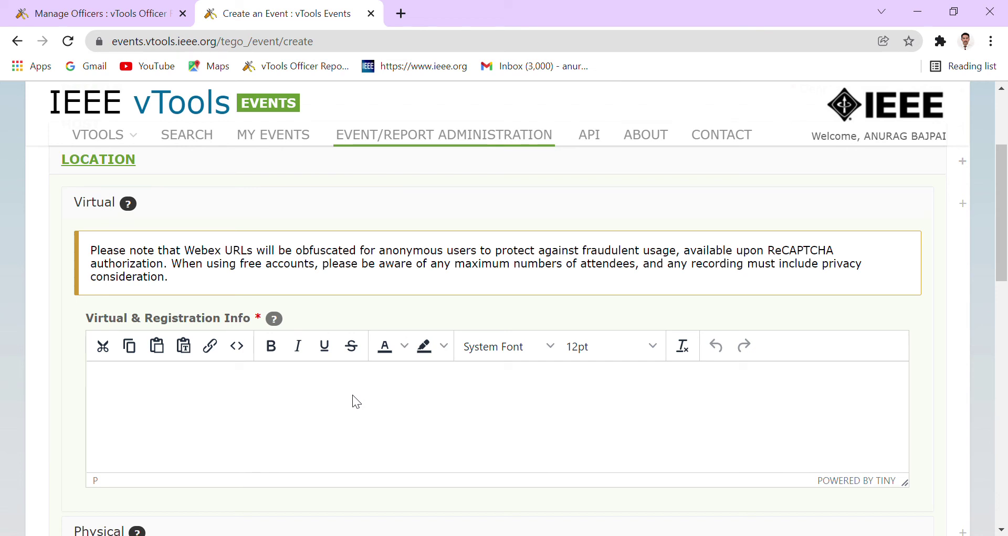
pyautogui.scroll(-7, 353, 395)
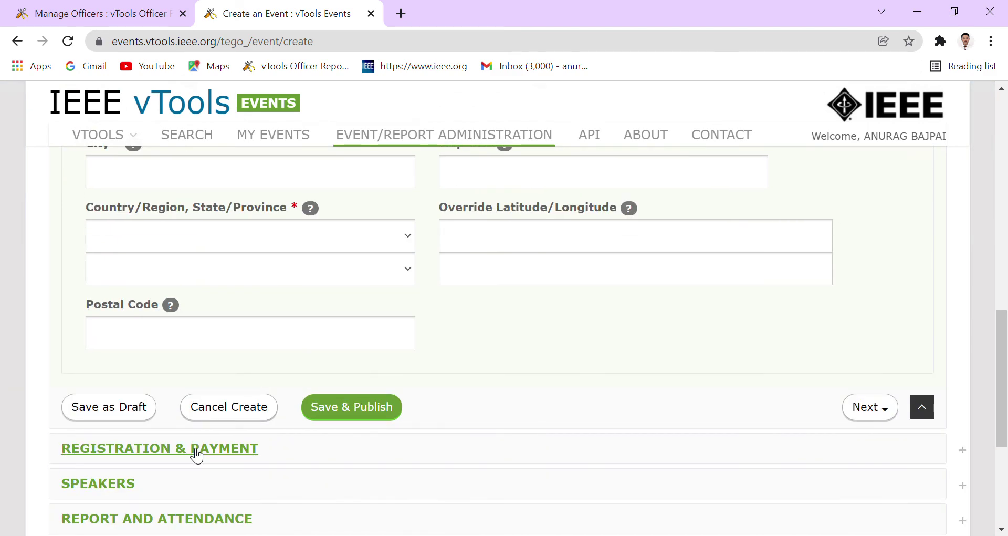
# Expand Registration & Payment, Speakers, then Report and Attendance, returning near Save & Publish.
pyautogui.click(197, 451)
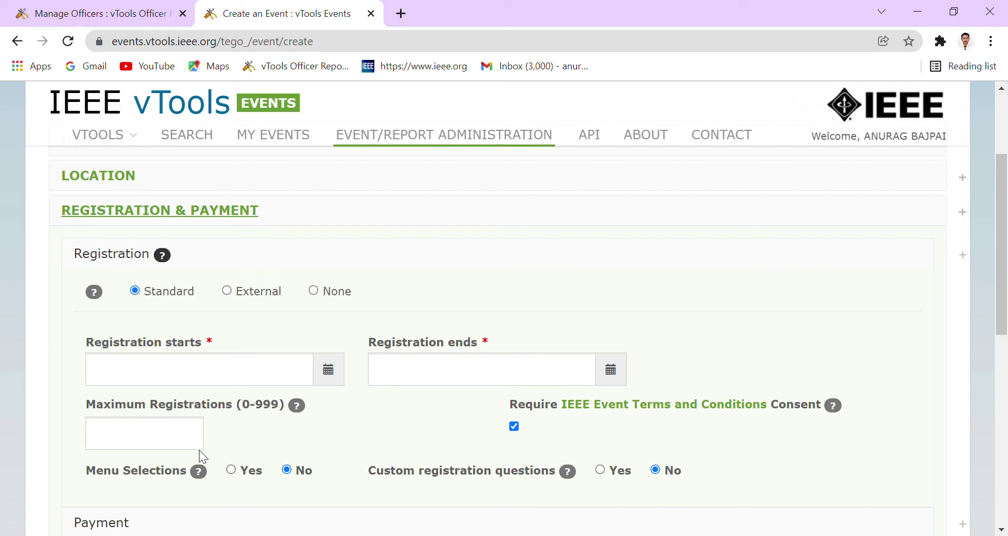
pyautogui.scroll(-5, 298, 330)
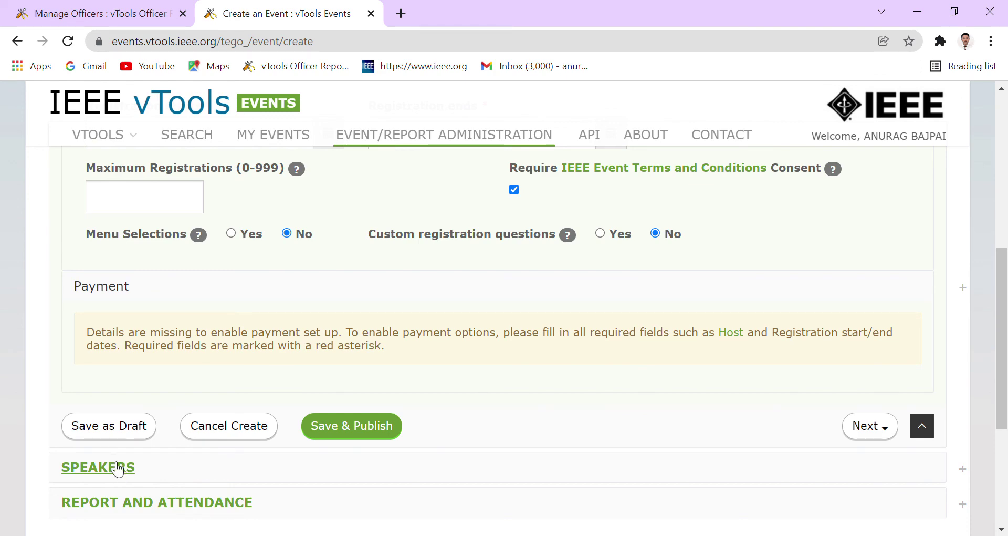
pyautogui.click(117, 468)
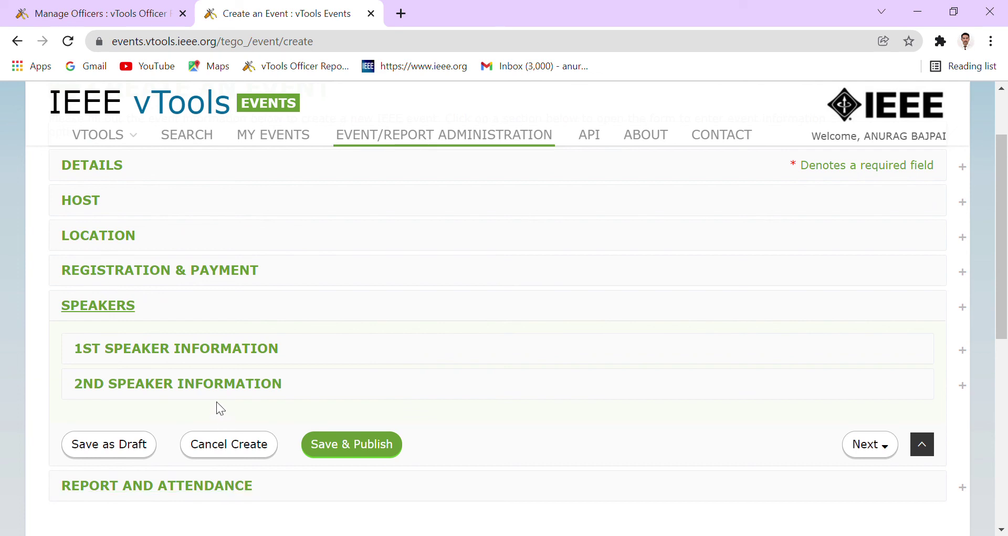
pyautogui.click(219, 490)
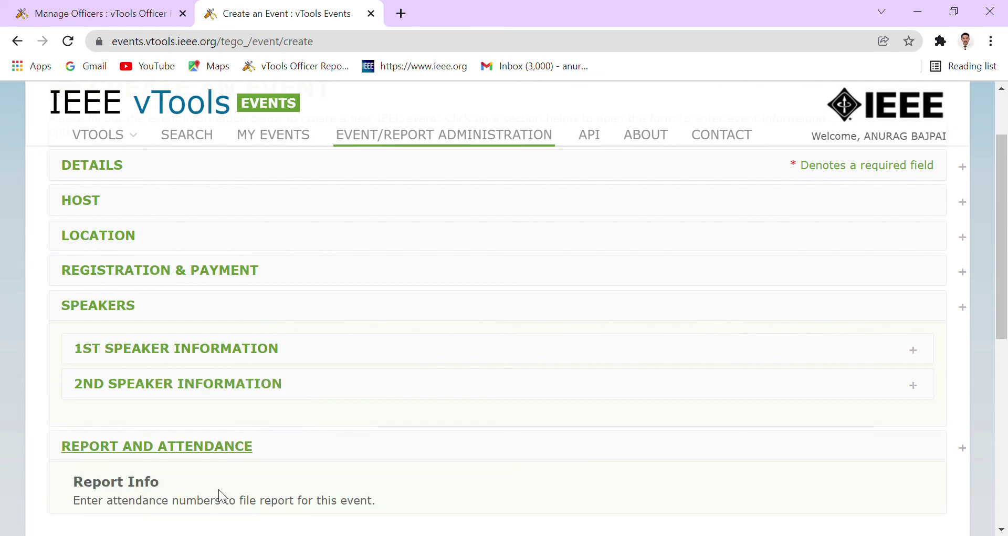
pyautogui.scroll(-4, 445, 427)
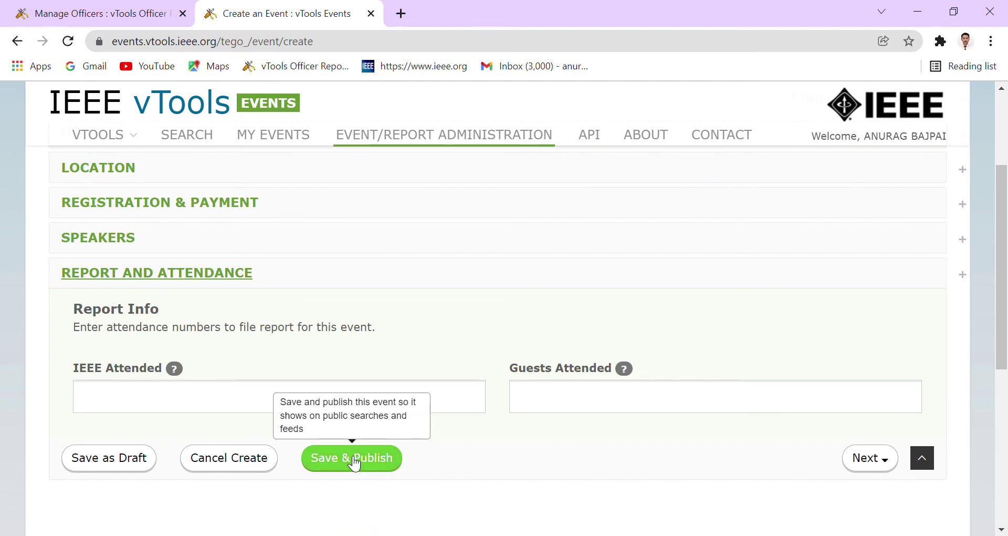
pyautogui.scroll(4, 355, 463)
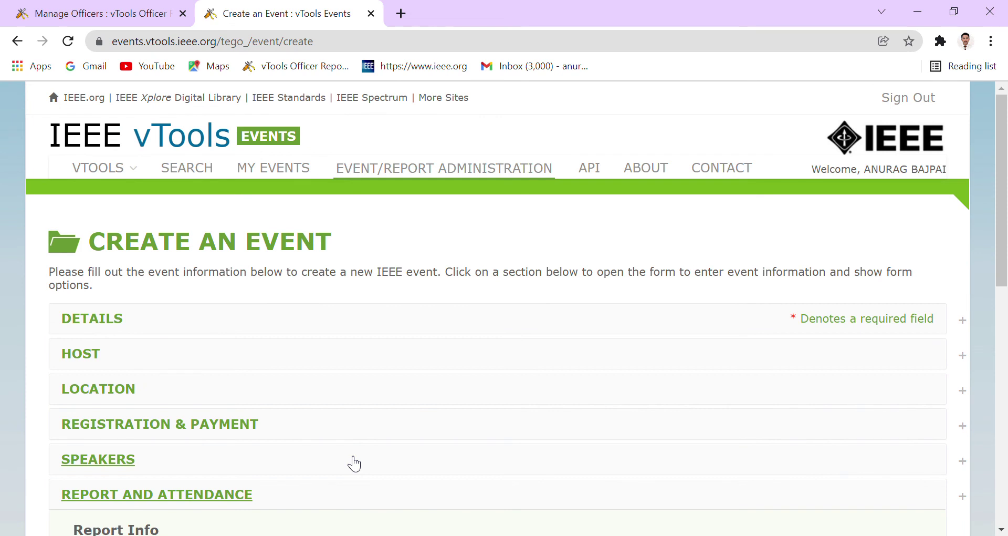